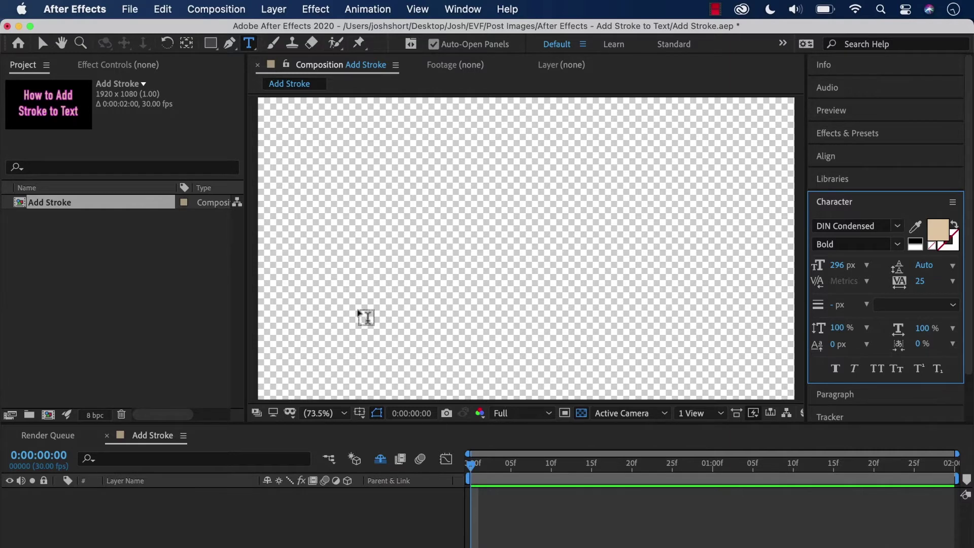
Draw a paragraph text box in the composition and type 'How to Add a Stroke in AE'
{"action": "left_click", "coordinate": [523, 231]}
{"action": "mouse_move", "coordinate": [515, 227]}
{"action": "left_mouse_down"}
{"action": "mouse_move", "coordinate": [611, 269]}
{"action": "mouse_move", "coordinate": [740, 348]}
{"action": "left_mouse_up"}
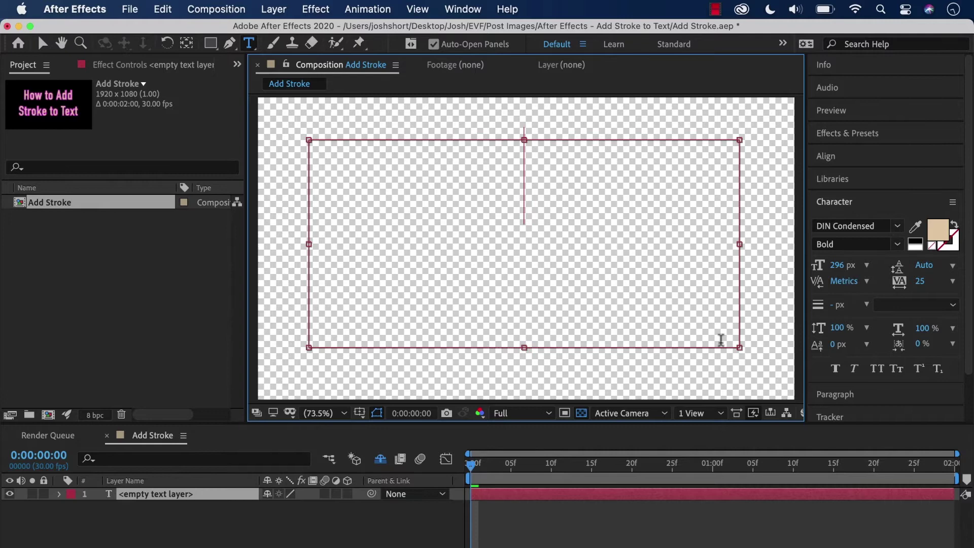
{"action": "type", "text": "How"}
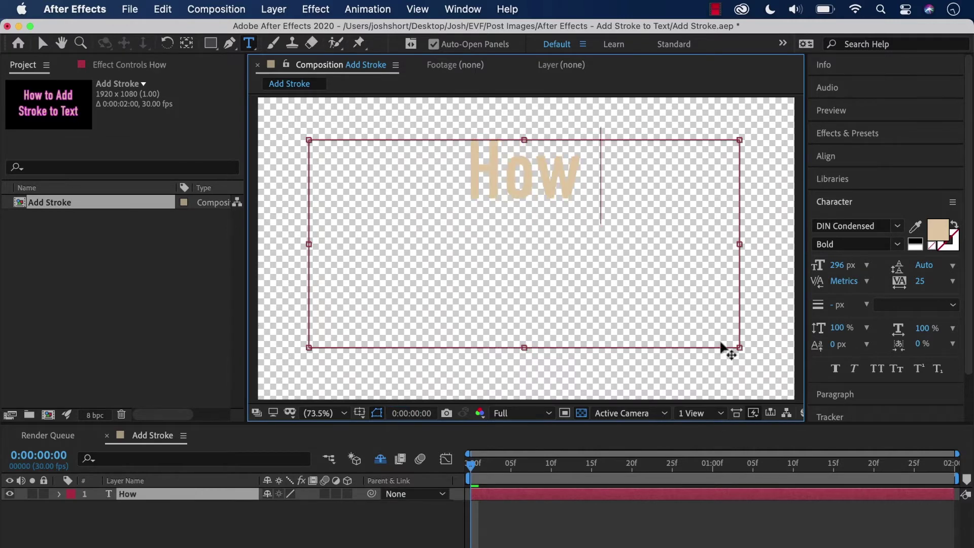
{"action": "type", "text": " to Add a Stro"}
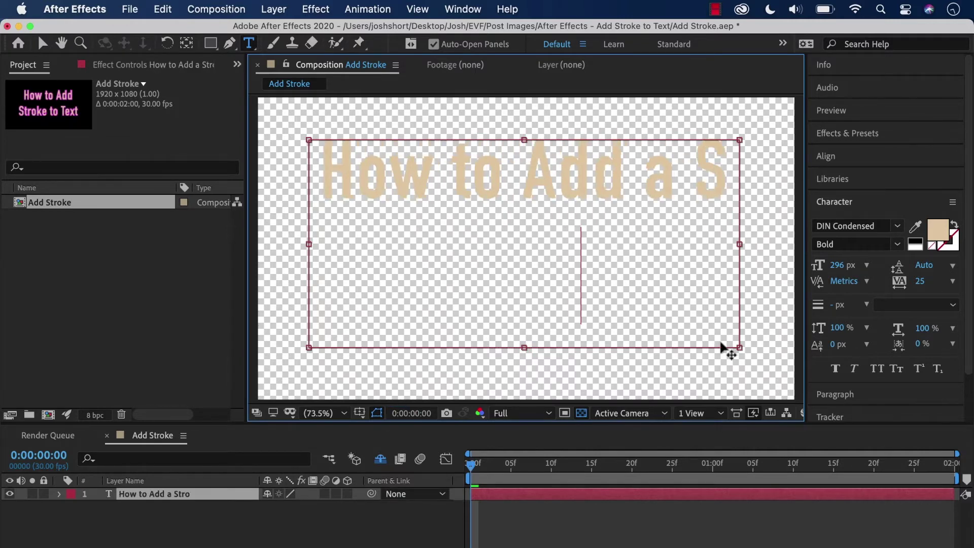
{"action": "type", "text": "ke in A"}
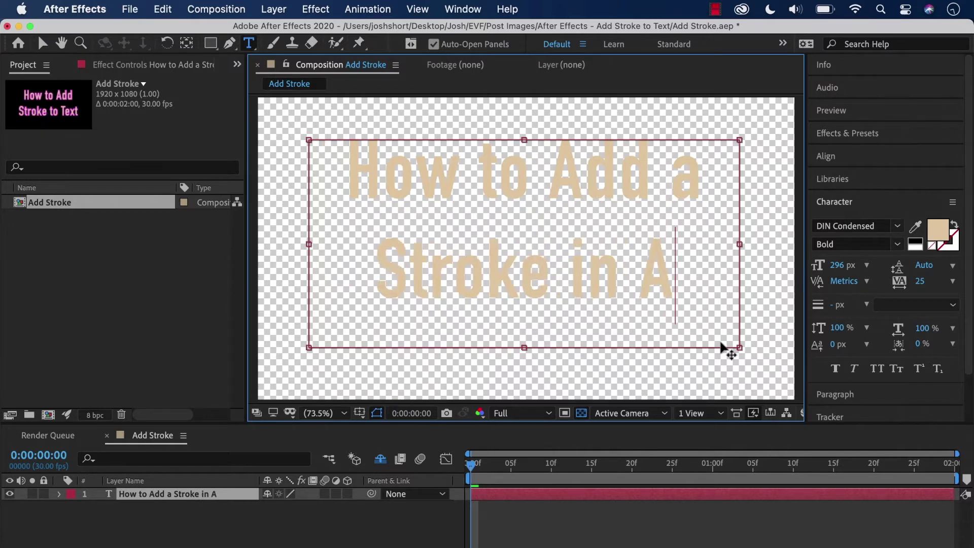
{"action": "type", "text": "EE"}
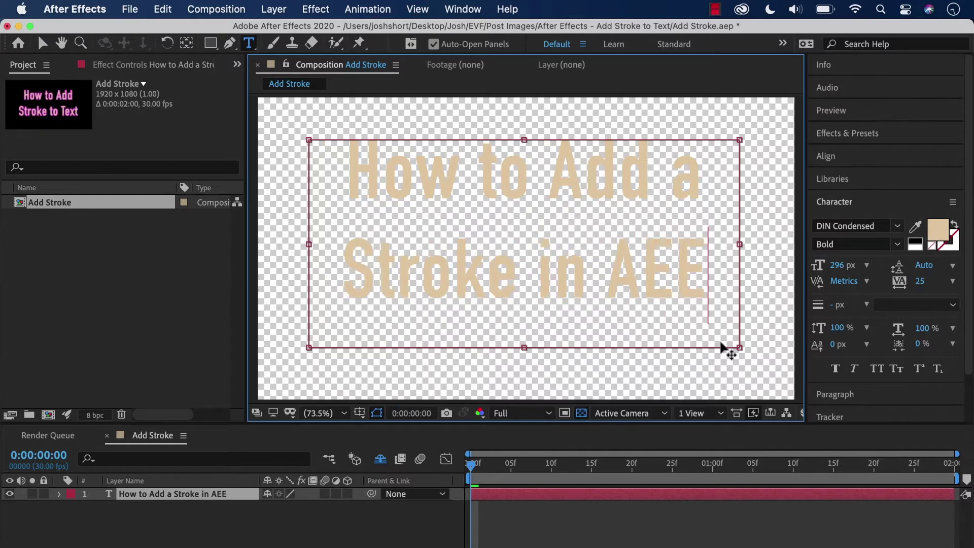
{"action": "key", "text": "BackSpace"}
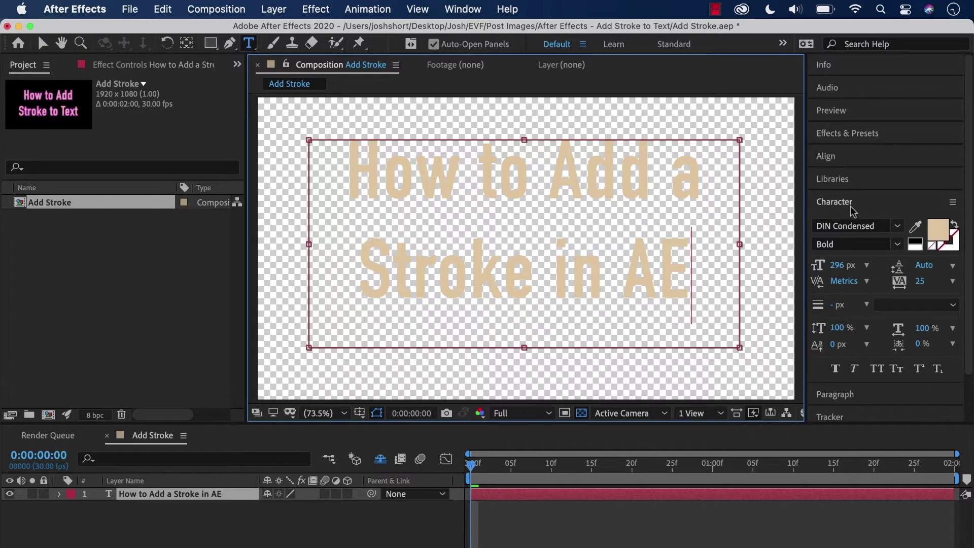
Open the Character panel and set the fill of all the title text to orange
{"action": "left_click", "coordinate": [460, 9]}
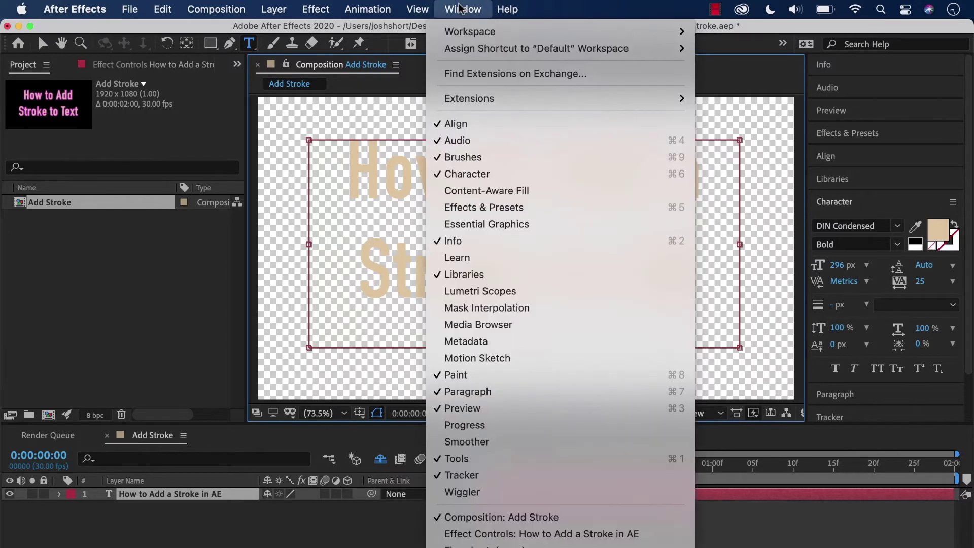
{"action": "left_click", "coordinate": [514, 173]}
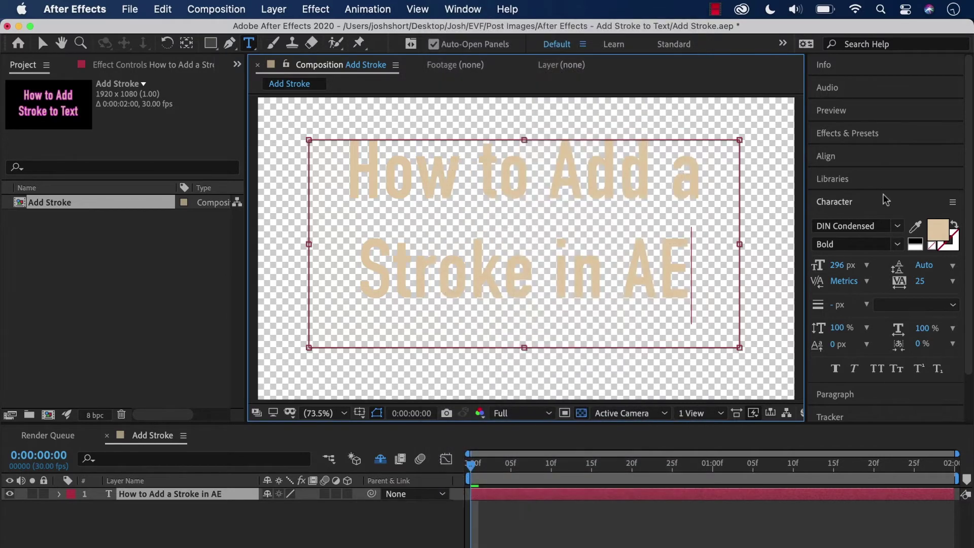
{"action": "left_click", "coordinate": [943, 227]}
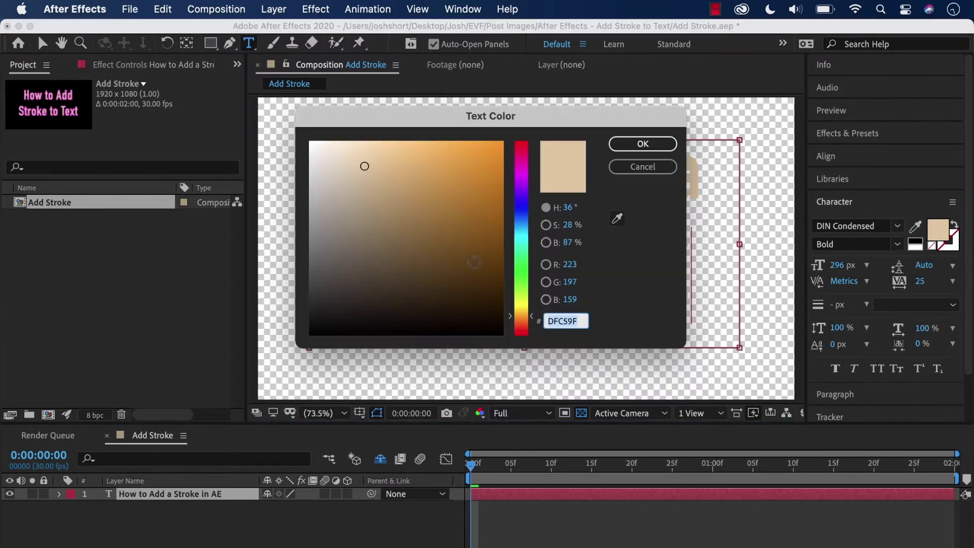
{"action": "left_click", "coordinate": [475, 165]}
{"action": "left_click", "coordinate": [642, 144]}
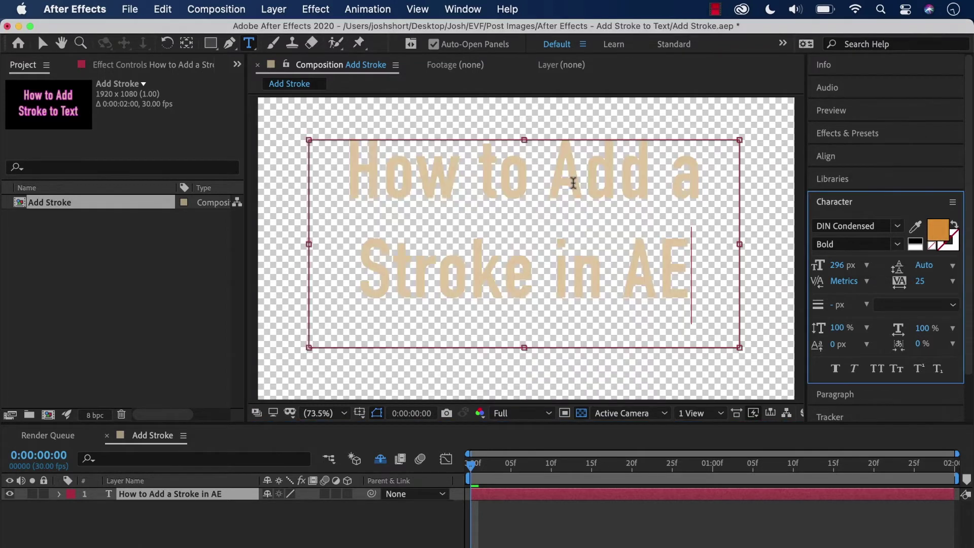
{"action": "left_click_drag", "start_coordinate": [693, 282], "coordinate": [349, 178]}
{"action": "left_click", "coordinate": [938, 228]}
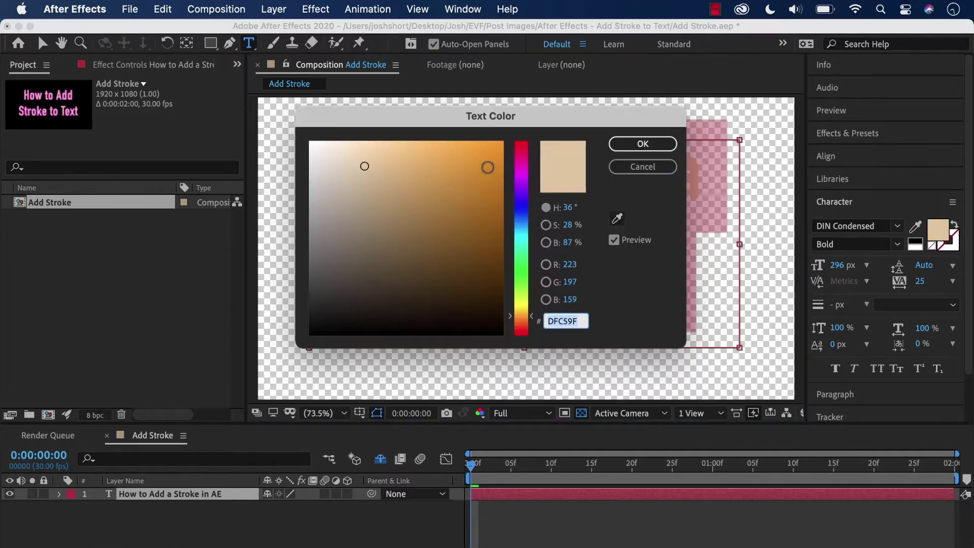
{"action": "left_click", "coordinate": [478, 165]}
{"action": "left_click", "coordinate": [643, 144]}
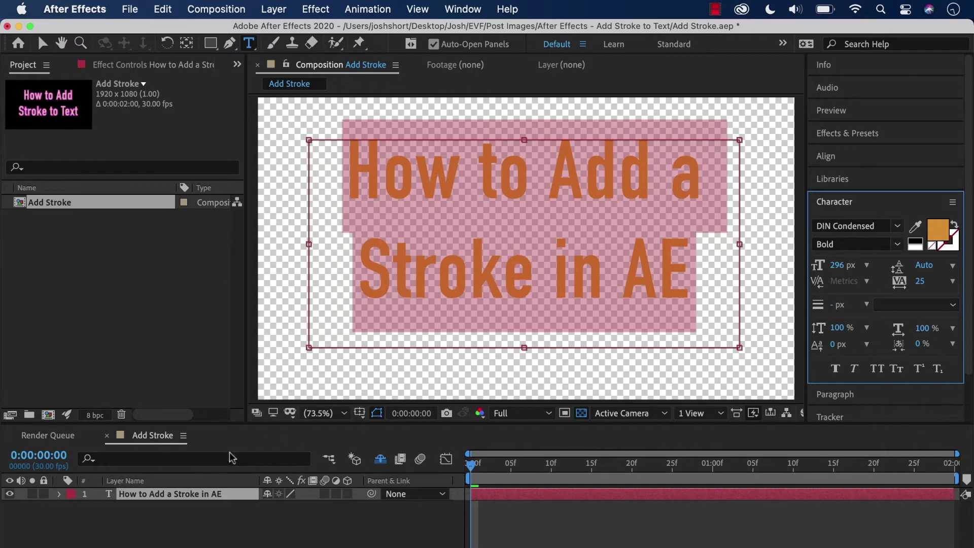
Select the text layer and set its Character stroke colour to light blue
{"action": "left_click", "coordinate": [213, 491]}
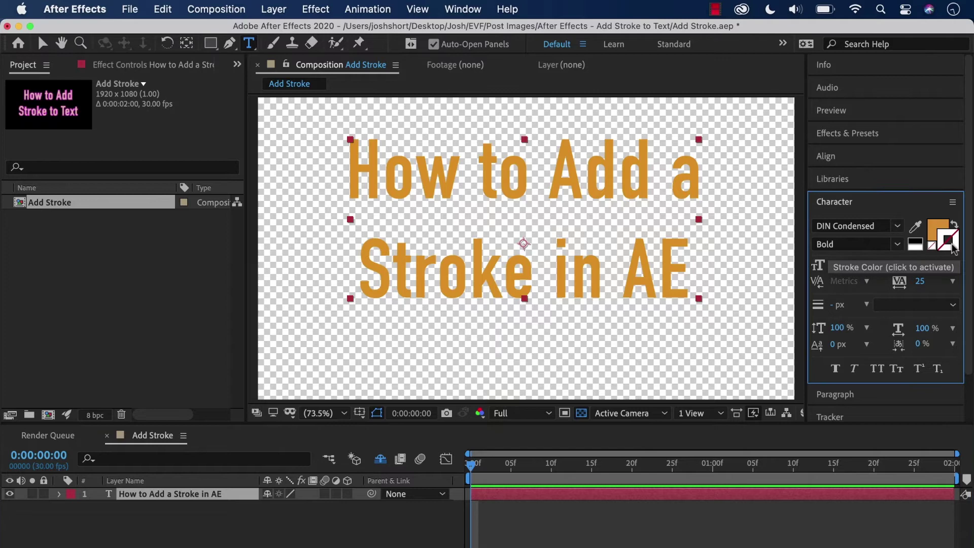
{"action": "left_click", "coordinate": [950, 239]}
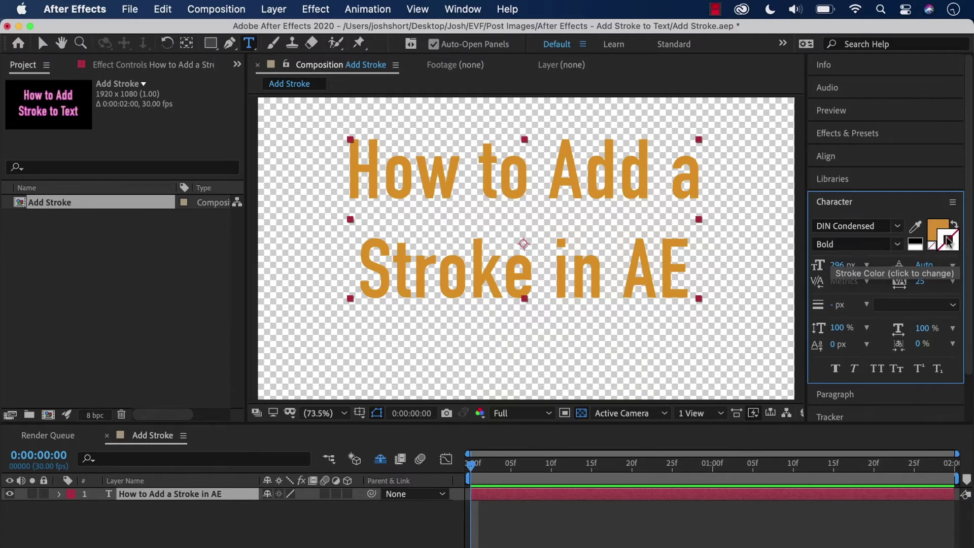
{"action": "left_click", "coordinate": [950, 244]}
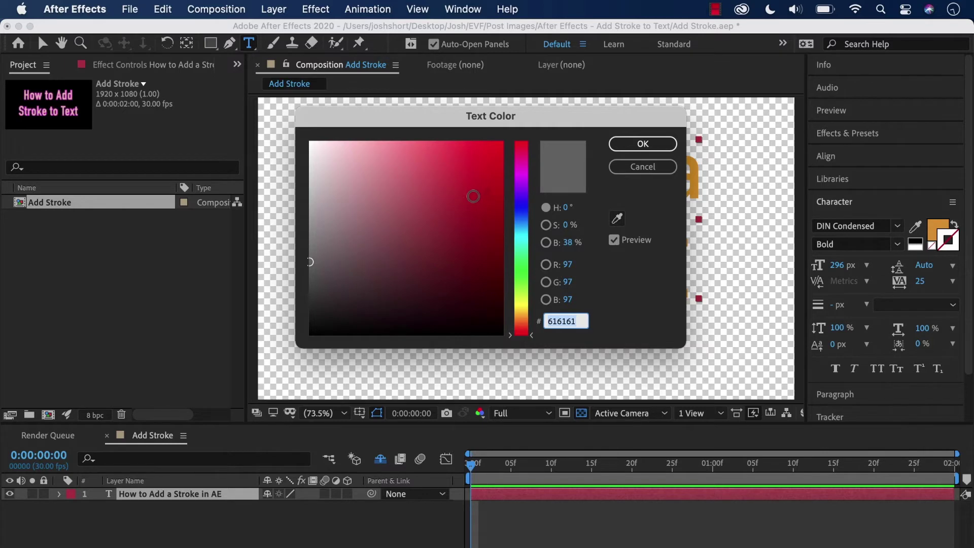
{"action": "left_click", "coordinate": [521, 219]}
{"action": "left_click_drag", "start_coordinate": [452, 213], "coordinate": [412, 175]}
{"action": "left_click", "coordinate": [642, 145]}
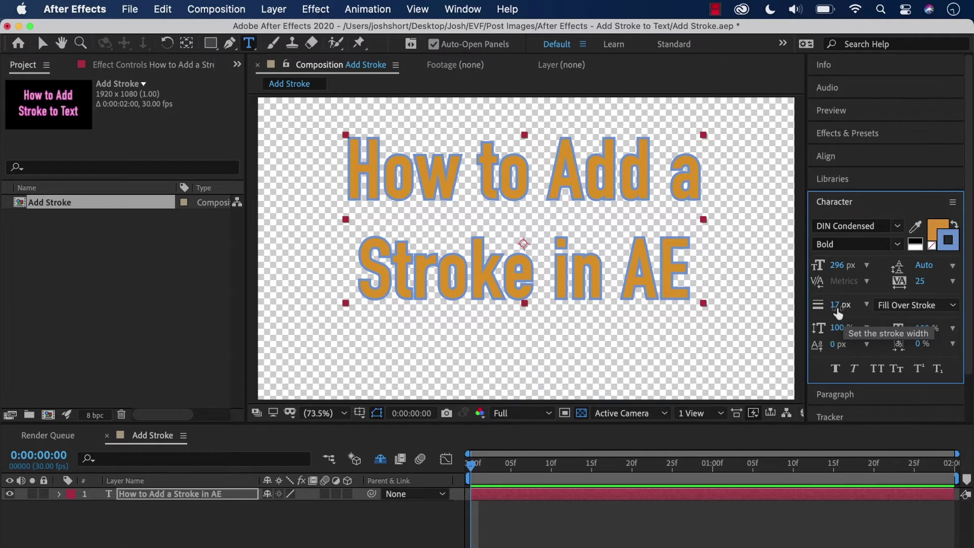
{"action": "mouse_move", "coordinate": [837, 312]}
{"action": "left_mouse_down"}
{"action": "mouse_move", "coordinate": [862, 308]}
{"action": "mouse_move", "coordinate": [799, 306]}
{"action": "mouse_move", "coordinate": [811, 306]}
{"action": "left_mouse_up"}
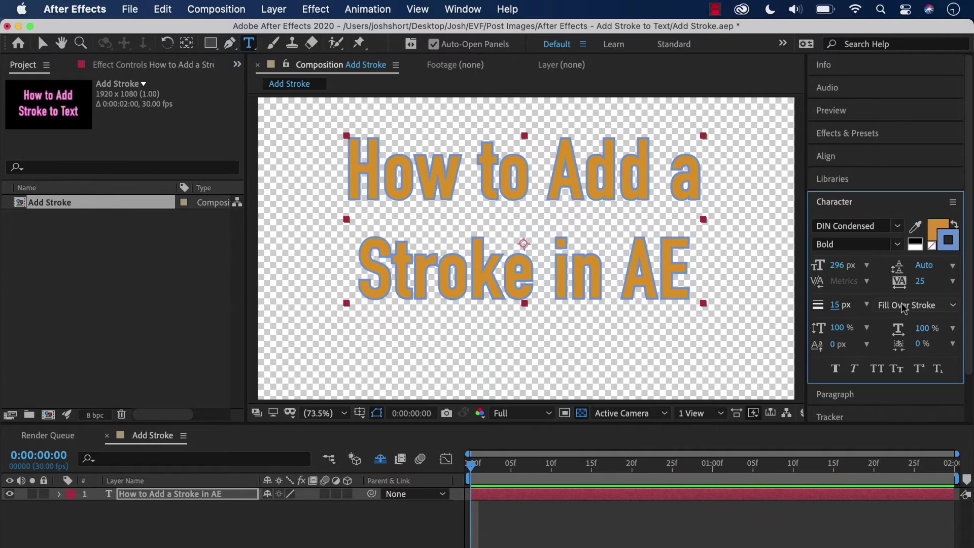
{"action": "left_click", "coordinate": [926, 309]}
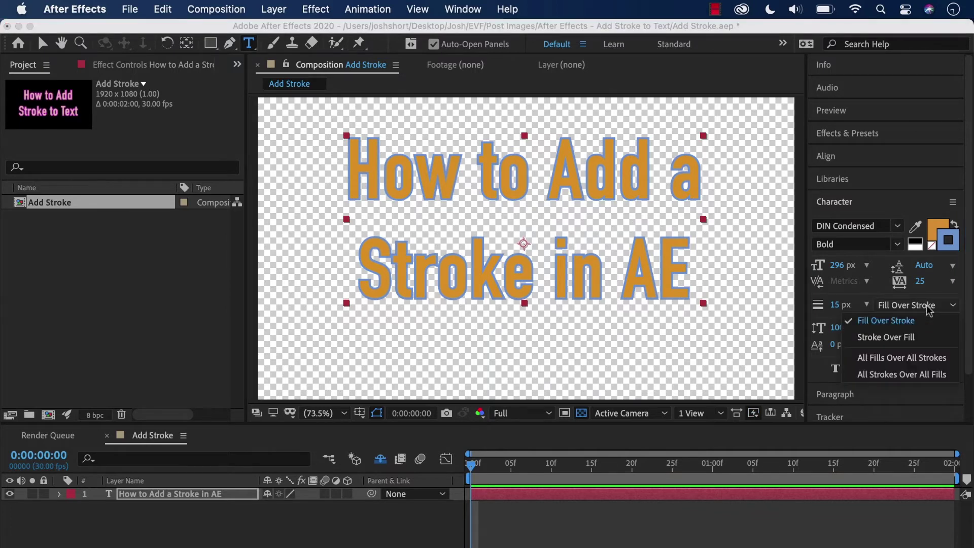
{"action": "left_click", "coordinate": [927, 333]}
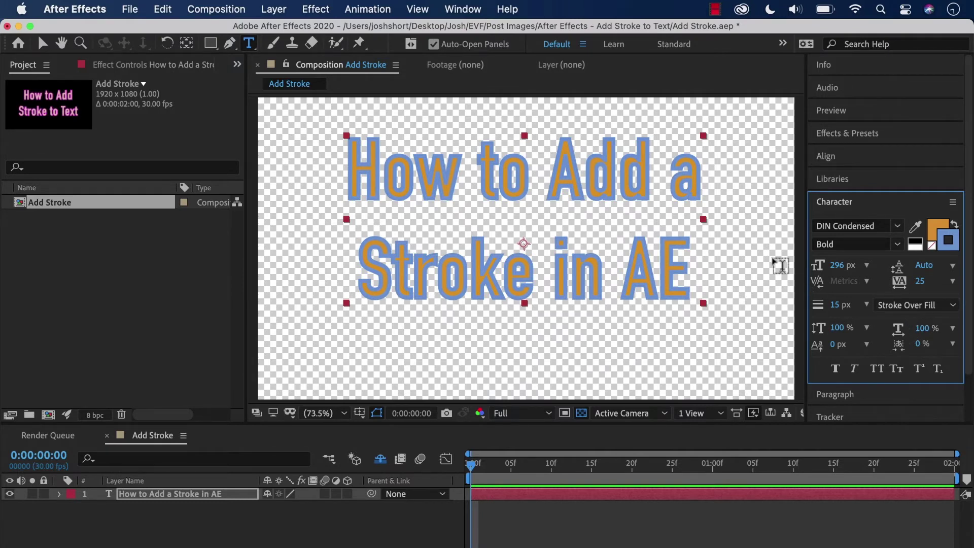
{"action": "left_click", "coordinate": [897, 304]}
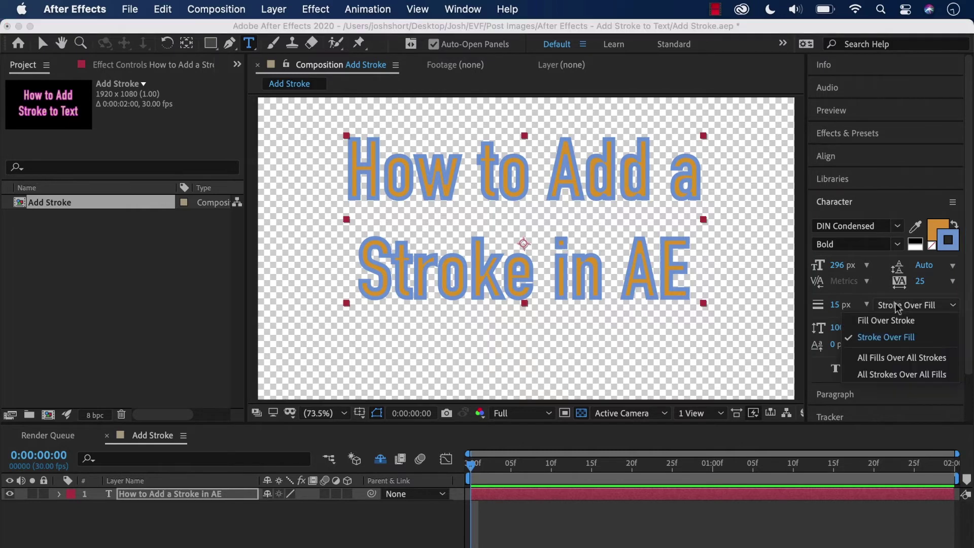
{"action": "left_click", "coordinate": [920, 320]}
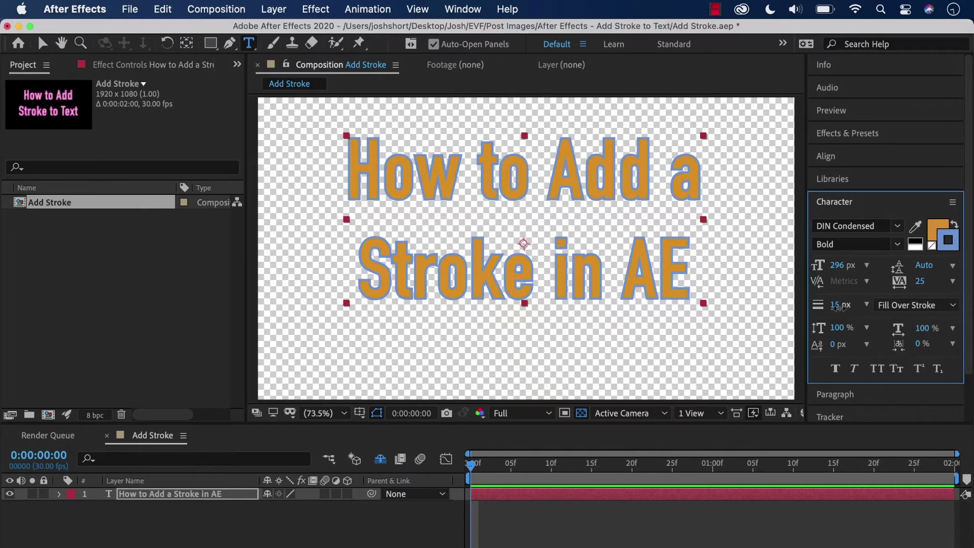
{"action": "mouse_move", "coordinate": [839, 307]}
{"action": "left_mouse_down"}
{"action": "mouse_move", "coordinate": [852, 311]}
{"action": "mouse_move", "coordinate": [845, 311]}
{"action": "left_mouse_up"}
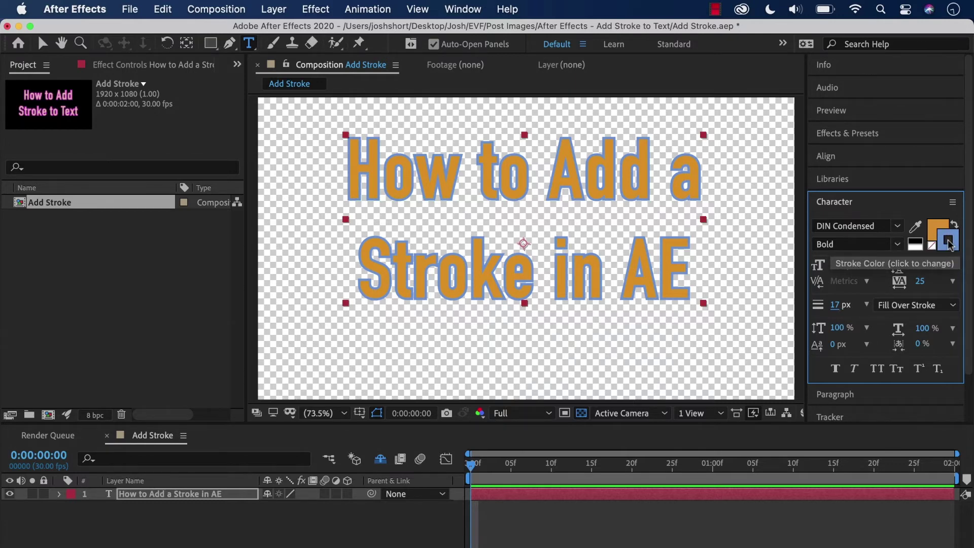
Remove the stroke, then undo it to restore the 17 px blue outline with Fill Over Stroke
{"action": "left_click", "coordinate": [937, 231]}
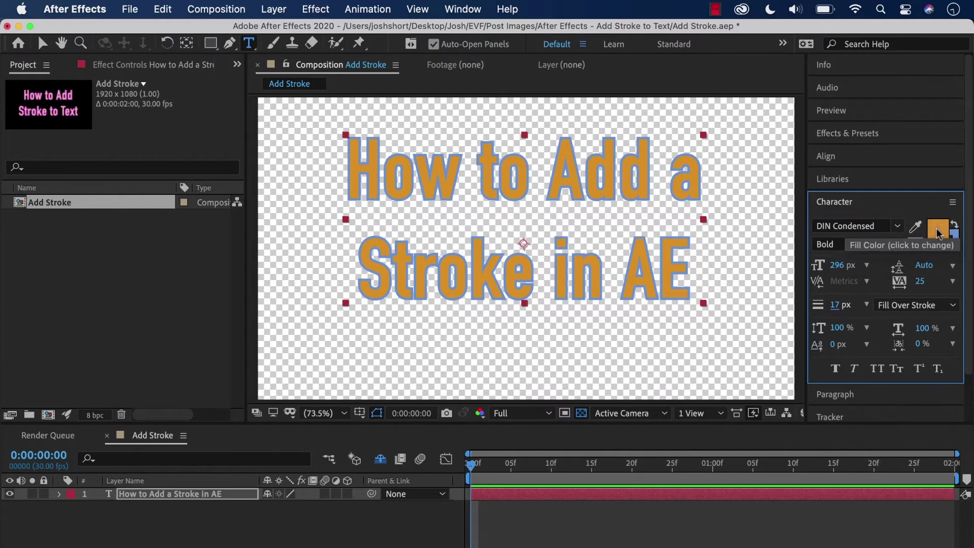
{"action": "left_click", "coordinate": [952, 238]}
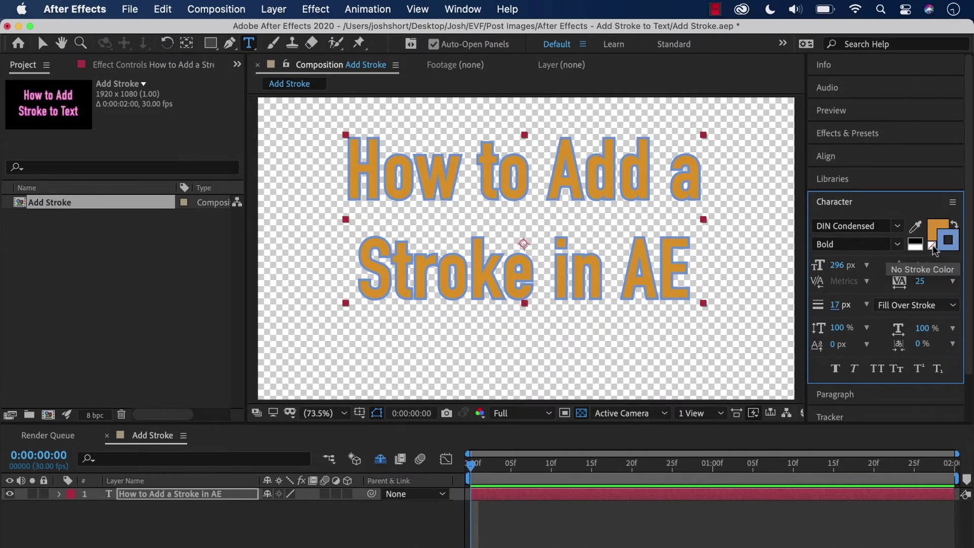
{"action": "left_click", "coordinate": [933, 245]}
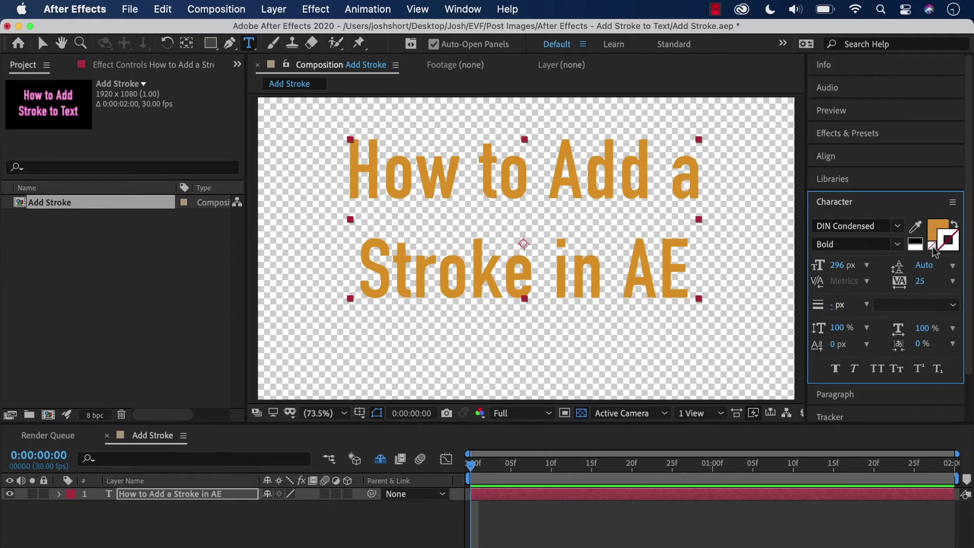
{"action": "key", "text": "super+z"}
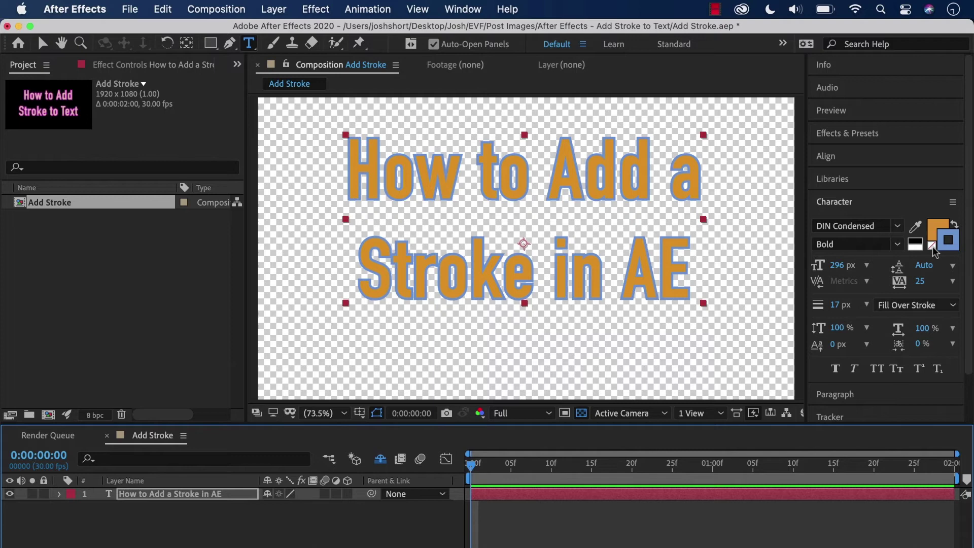
{"action": "left_click", "coordinate": [938, 229]}
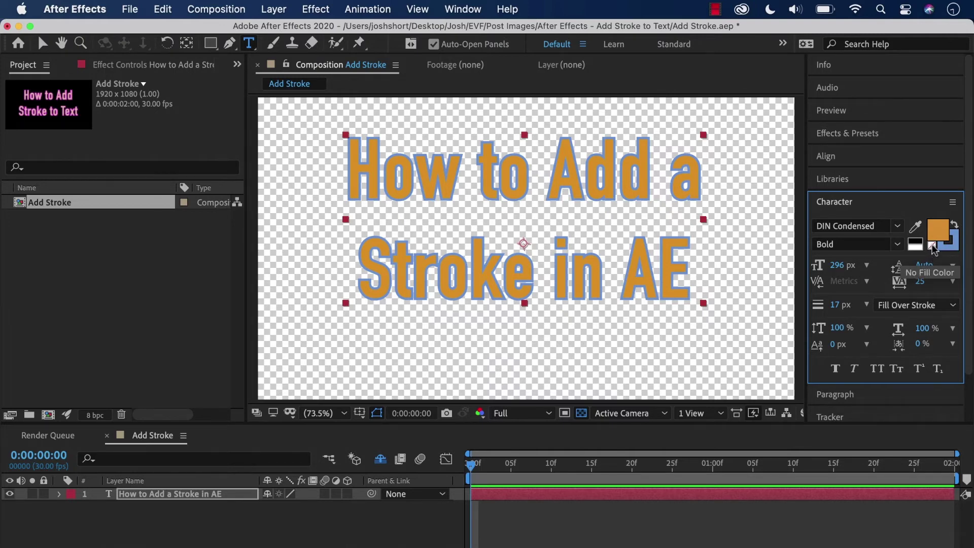
{"action": "left_click", "coordinate": [932, 246]}
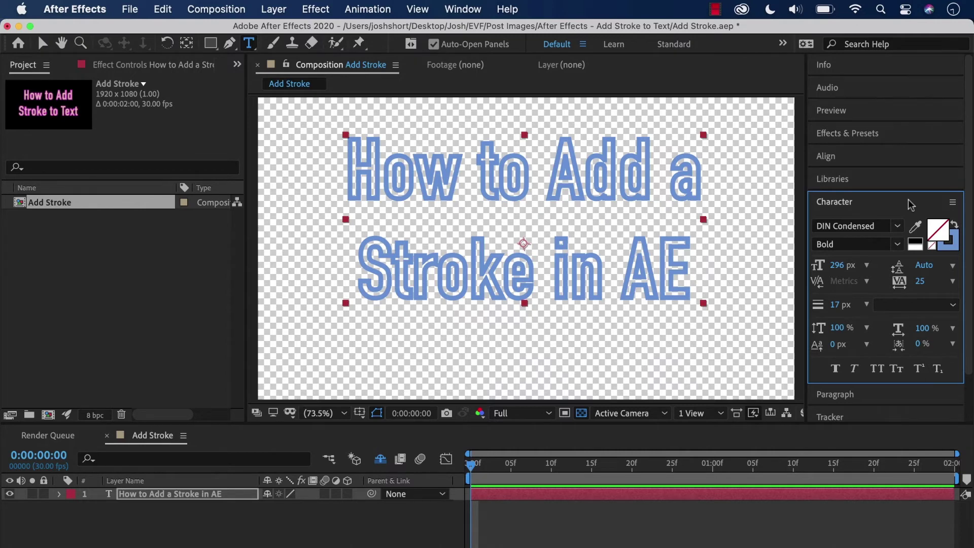
{"action": "key", "text": "Return"}
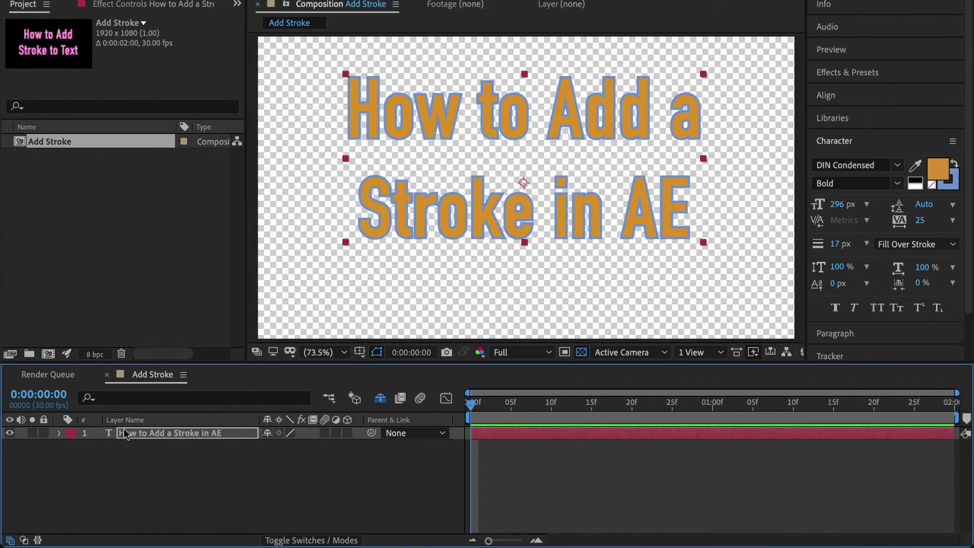
Twirl open the title text layer and add an Animate > Stroke Color > RGB animator
{"action": "left_click", "coordinate": [78, 432]}
{"action": "left_click", "coordinate": [59, 433]}
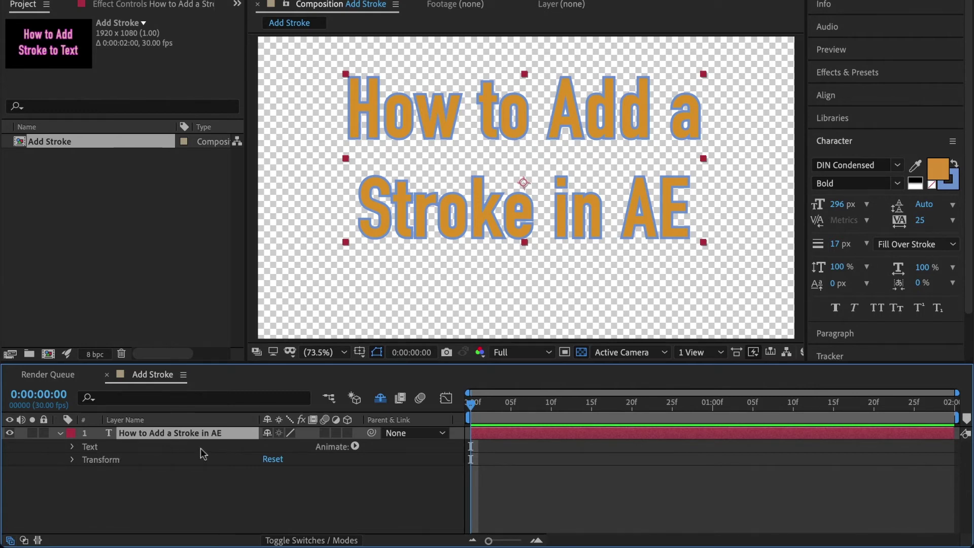
{"action": "left_click", "coordinate": [355, 447]}
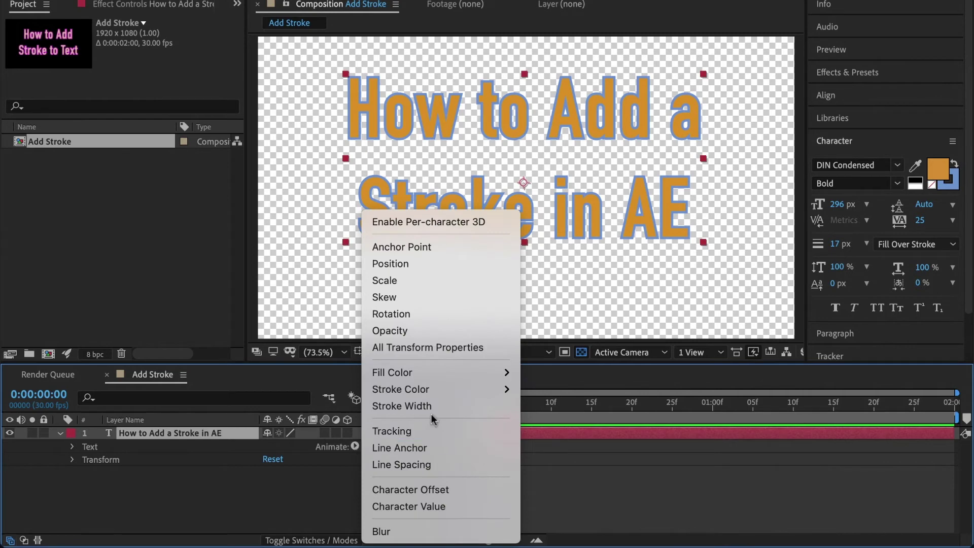
{"action": "mouse_move", "coordinate": [456, 394]}
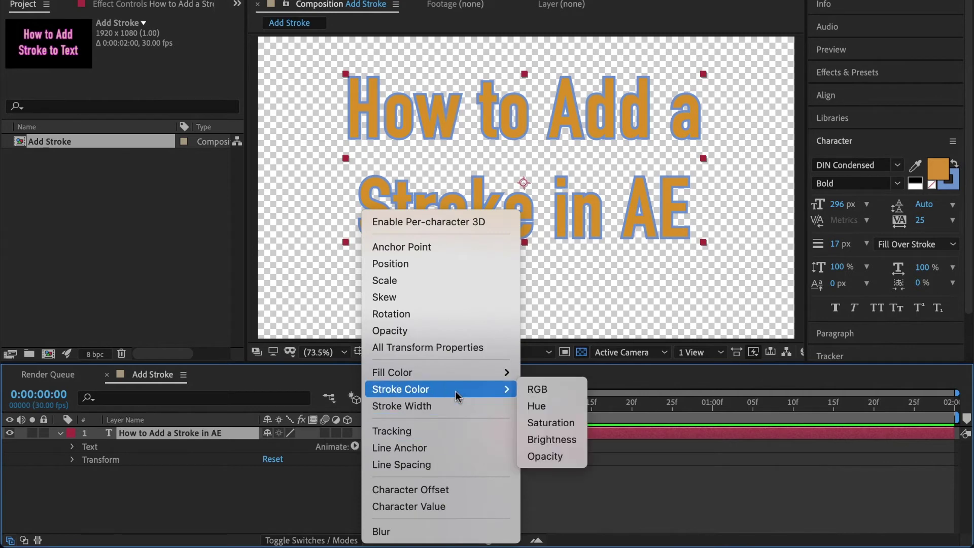
{"action": "left_click", "coordinate": [561, 391]}
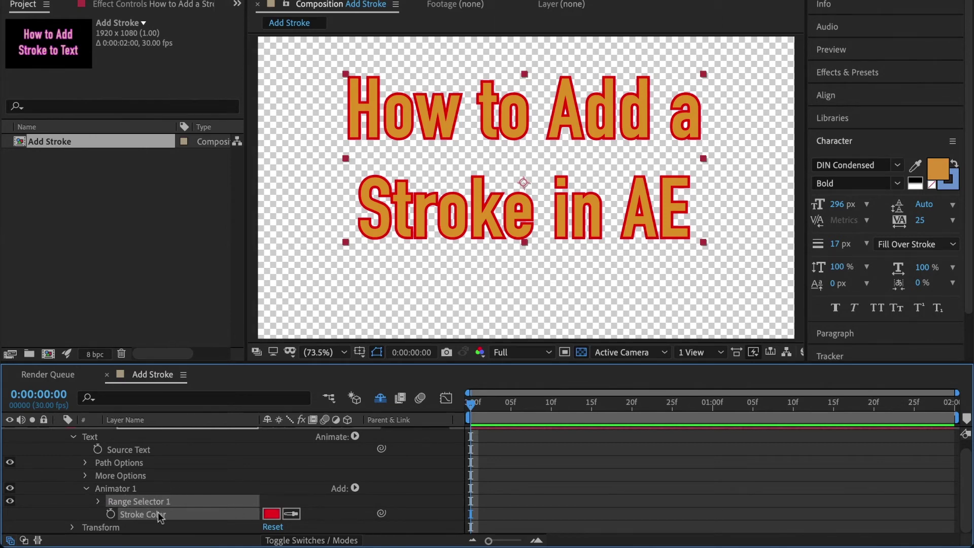
At frame 2, change Animator 1's Stroke Color from red to blue 0092FF
{"action": "mouse_move", "coordinate": [494, 407]}
{"action": "left_mouse_down"}
{"action": "mouse_move", "coordinate": [526, 406]}
{"action": "mouse_move", "coordinate": [487, 407]}
{"action": "left_mouse_up"}
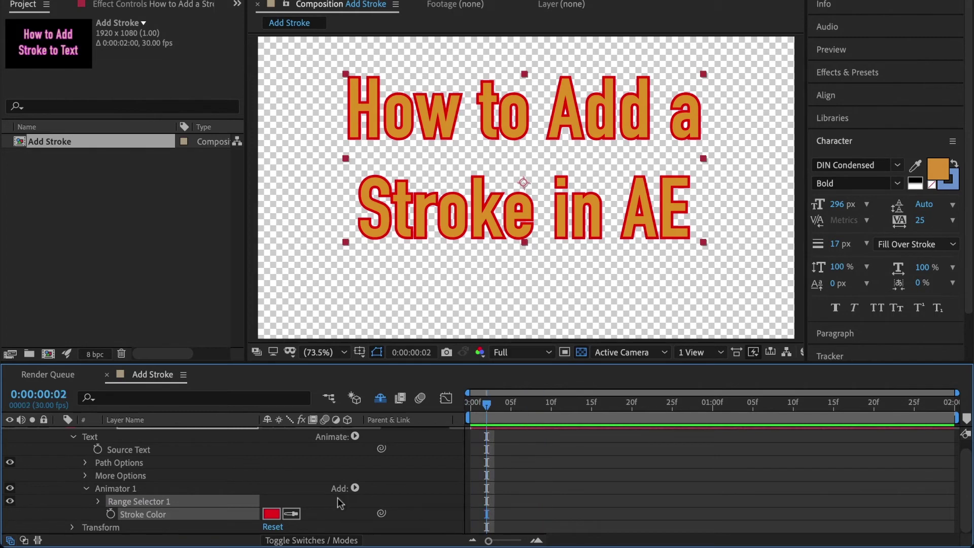
{"action": "left_click", "coordinate": [272, 511]}
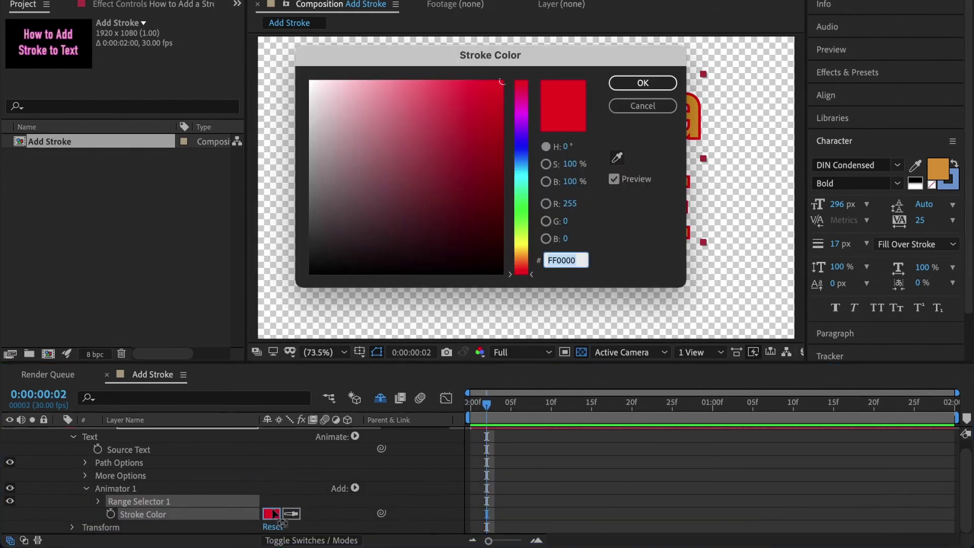
{"action": "left_click_drag", "start_coordinate": [525, 144], "coordinate": [526, 165]}
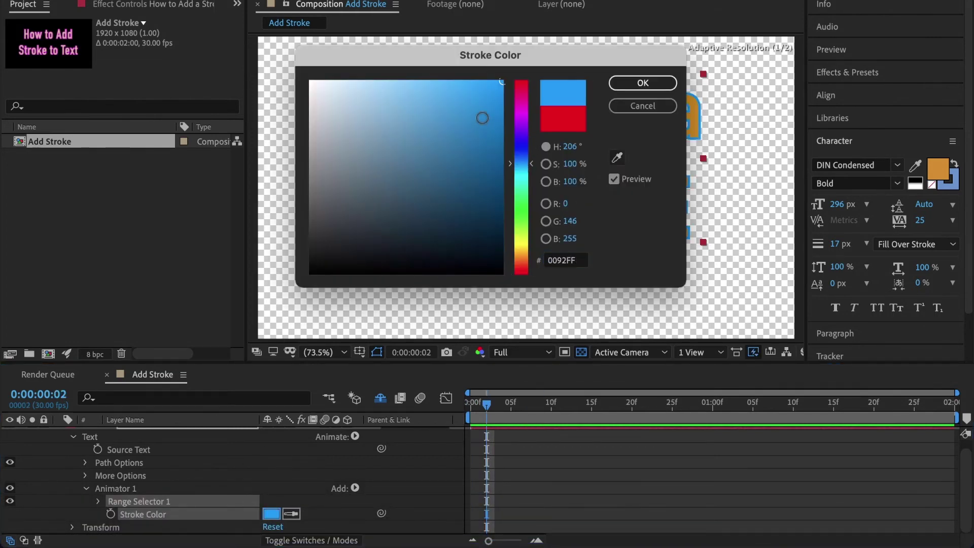
{"action": "left_click", "coordinate": [482, 120]}
{"action": "left_click", "coordinate": [641, 85]}
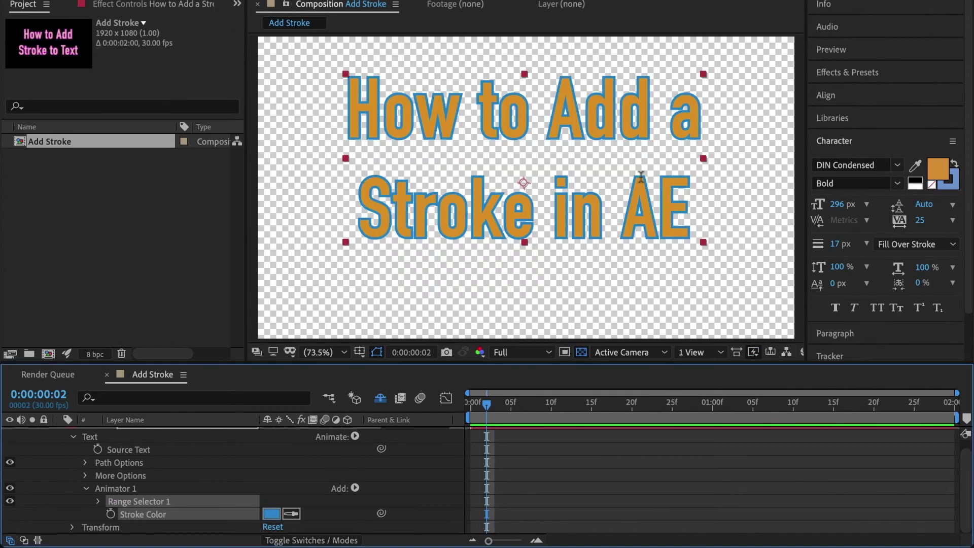
{"action": "left_click_drag", "start_coordinate": [488, 404], "coordinate": [495, 407]}
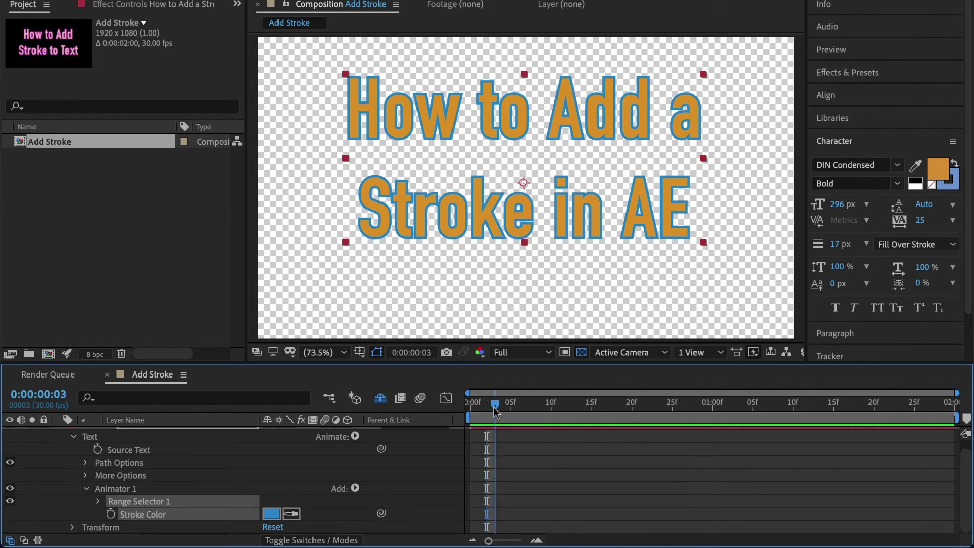
Start Stroke Color keyframing at frame 3 and set a purple keyframe at 1:04
{"action": "left_click", "coordinate": [111, 514]}
{"action": "left_click_drag", "start_coordinate": [526, 406], "coordinate": [567, 405]}
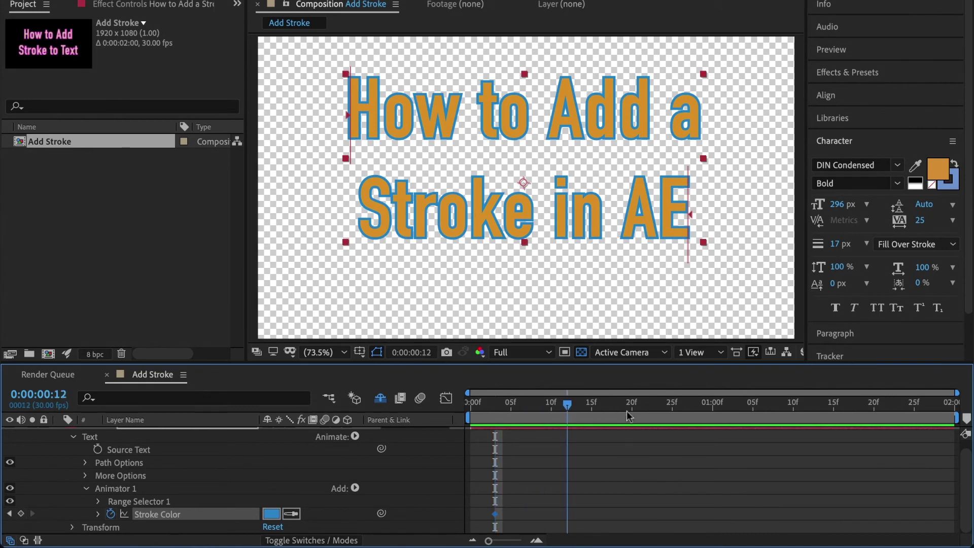
{"action": "left_click_drag", "start_coordinate": [627, 415], "coordinate": [744, 404]}
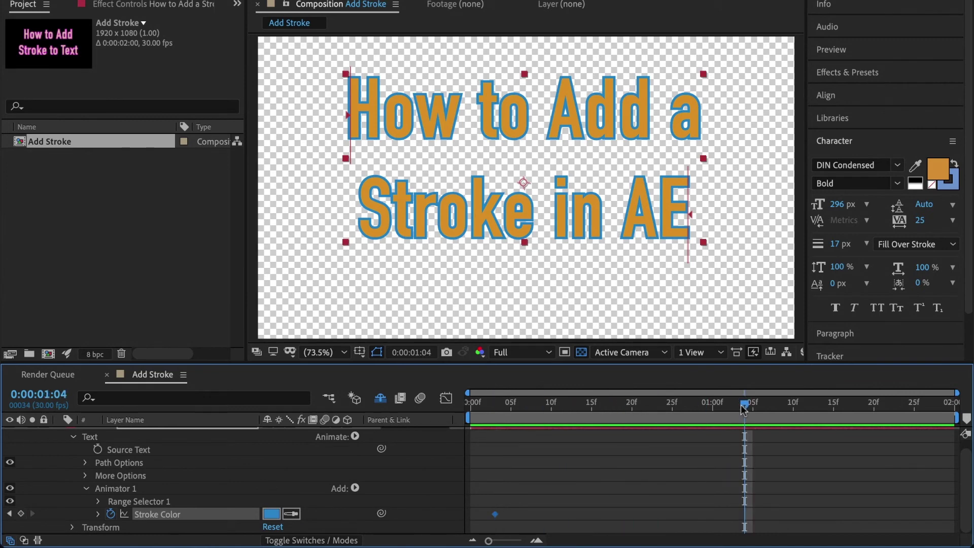
{"action": "left_click", "coordinate": [272, 514]}
{"action": "left_click_drag", "start_coordinate": [519, 132], "coordinate": [523, 119]}
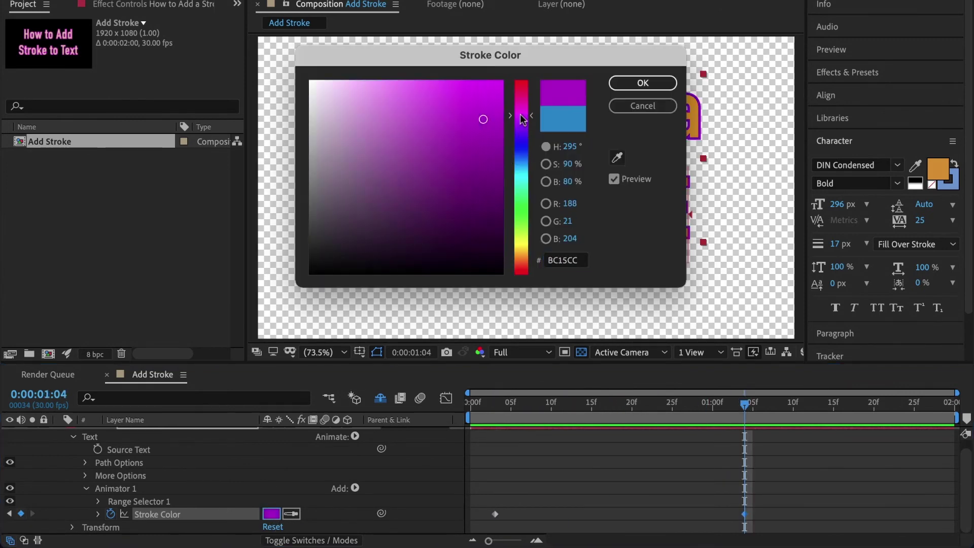
{"action": "left_click", "coordinate": [642, 83]}
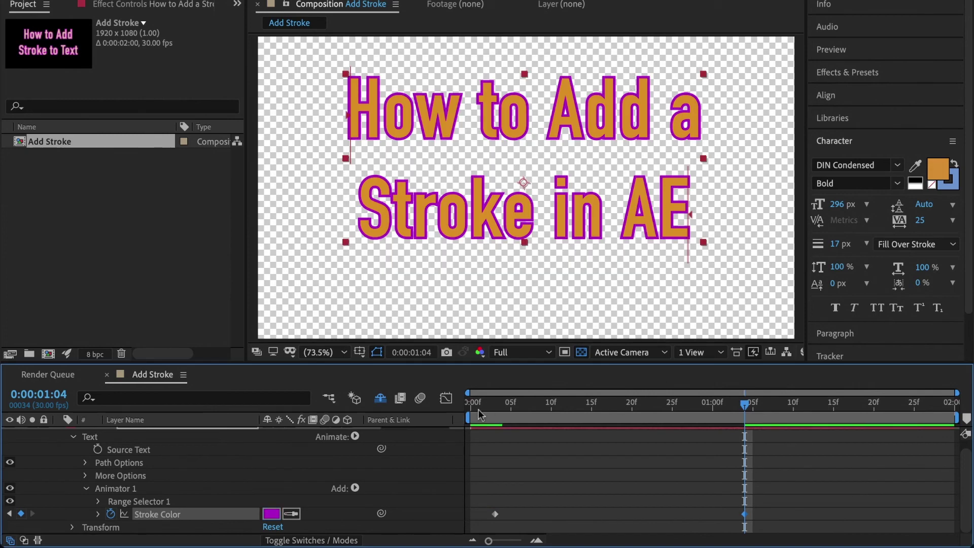
Add a green Stroke Color keyframe at 1:19
{"action": "left_click_drag", "start_coordinate": [479, 412], "coordinate": [866, 406]}
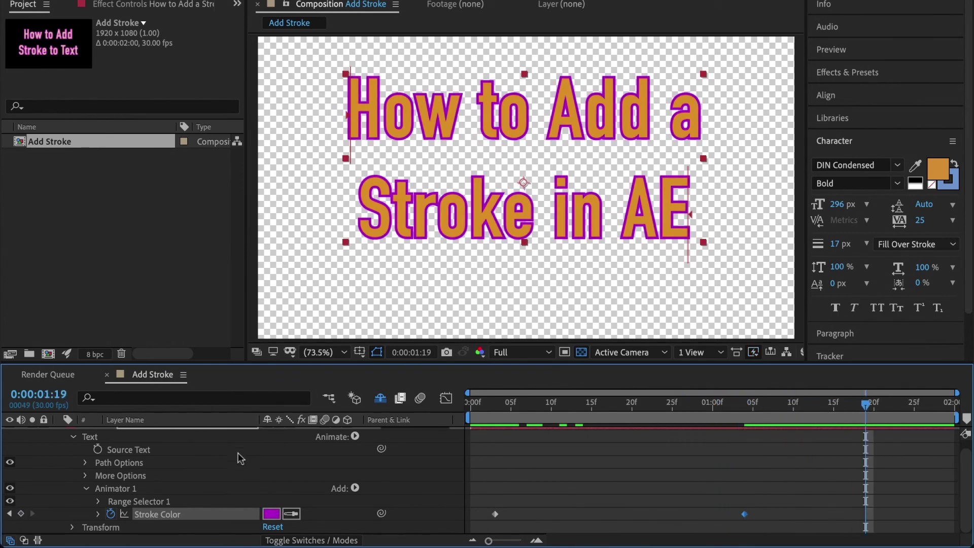
{"action": "left_click", "coordinate": [271, 513]}
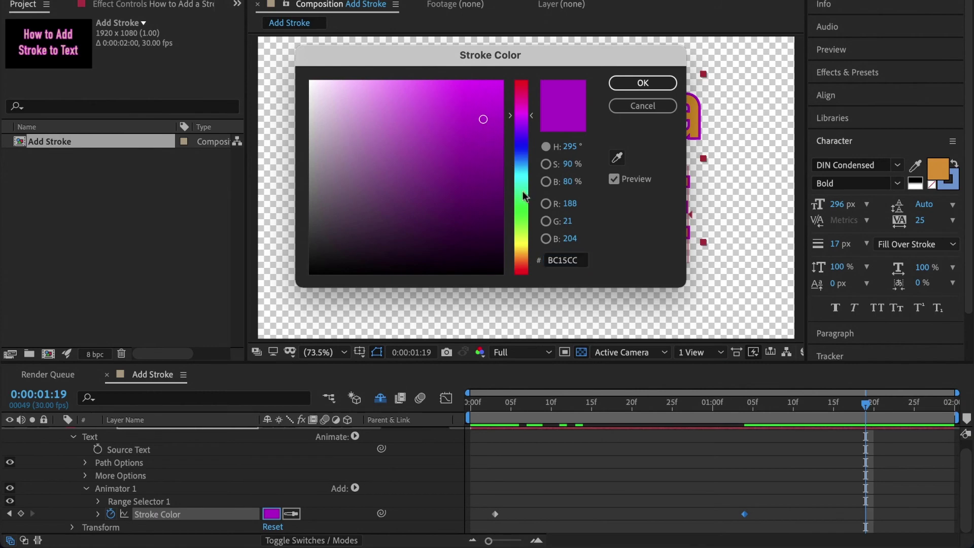
{"action": "left_click_drag", "start_coordinate": [525, 197], "coordinate": [526, 219]}
{"action": "left_click", "coordinate": [643, 83]}
Add a salmon Stroke Color keyframe at 0:21 and preview the blend at frame 12
{"action": "left_click", "coordinate": [640, 405]}
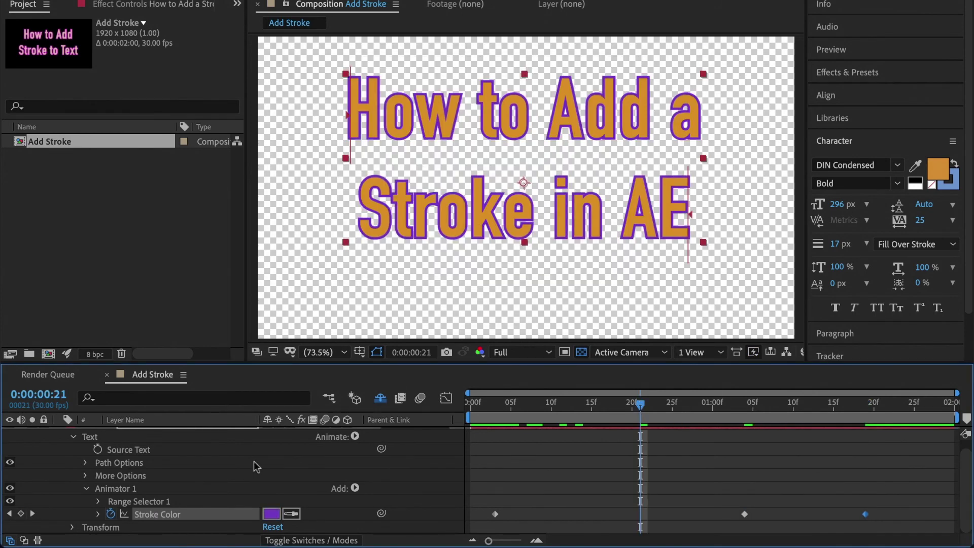
{"action": "left_click", "coordinate": [271, 513]}
{"action": "left_click", "coordinate": [518, 265]}
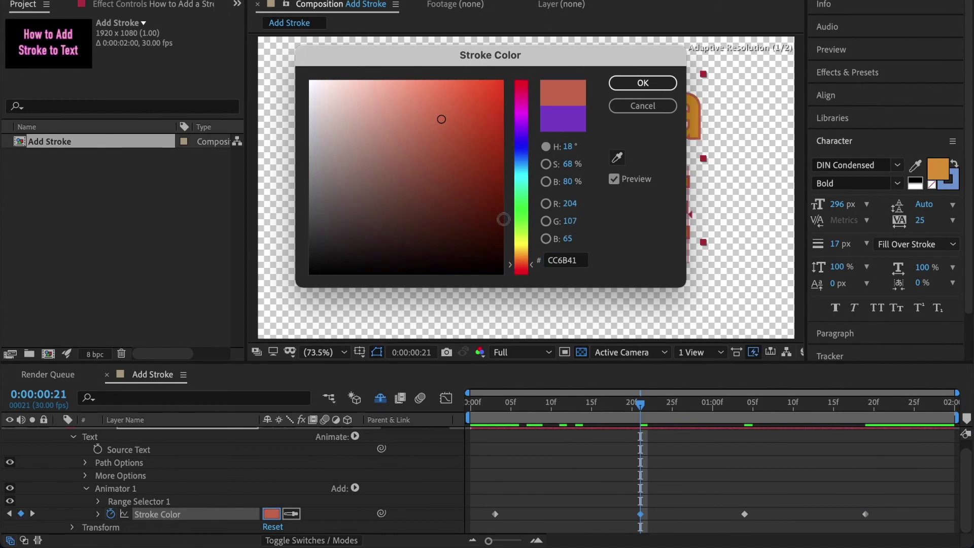
{"action": "left_click", "coordinate": [642, 83]}
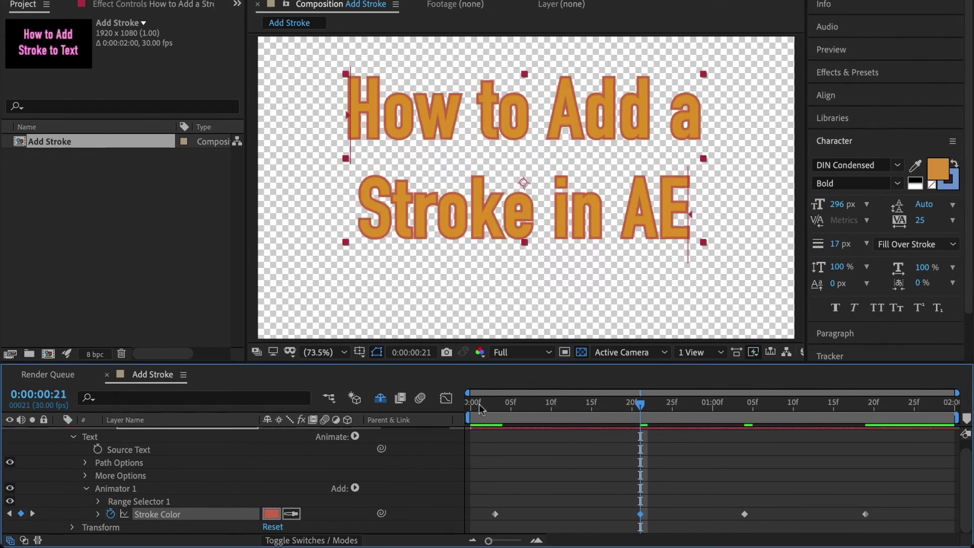
{"action": "left_click_drag", "start_coordinate": [479, 404], "coordinate": [875, 405]}
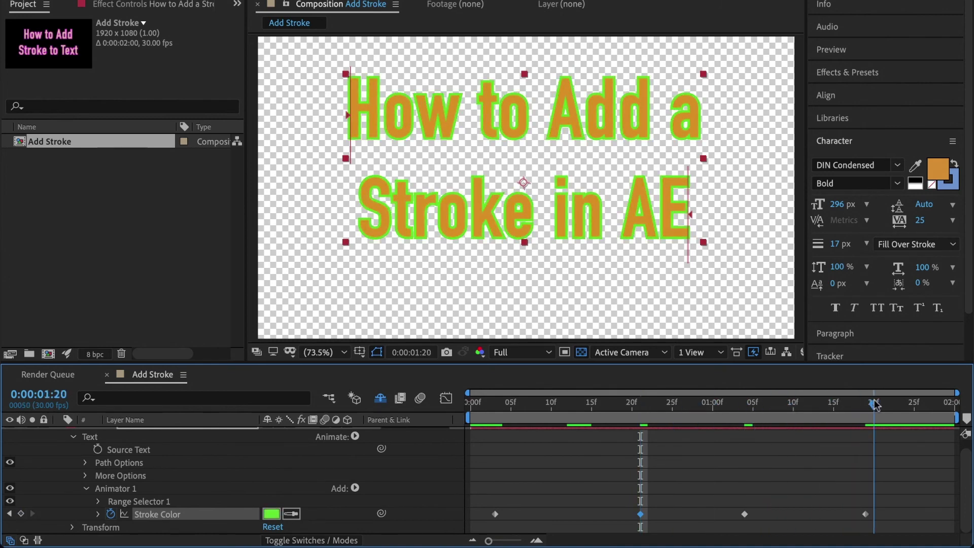